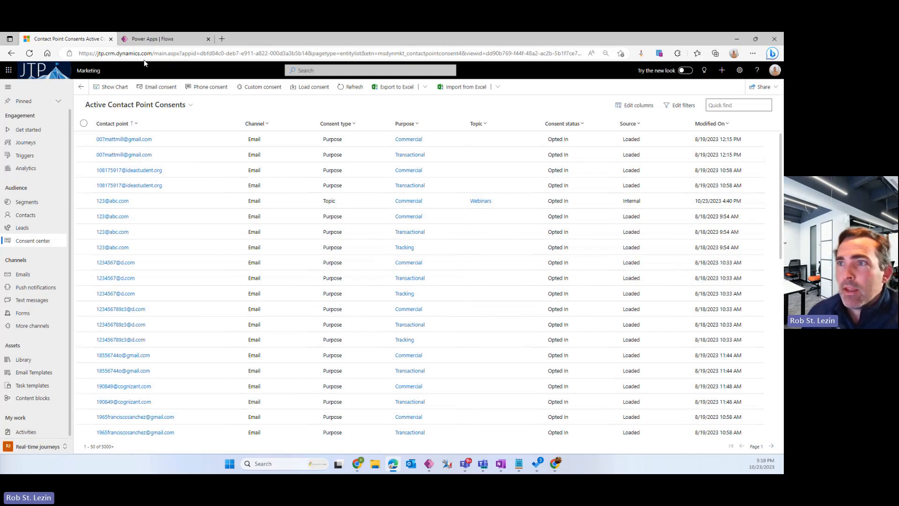
Return to the Power Apps Flows tab holding the consent flow being built
left_click(185, 40)
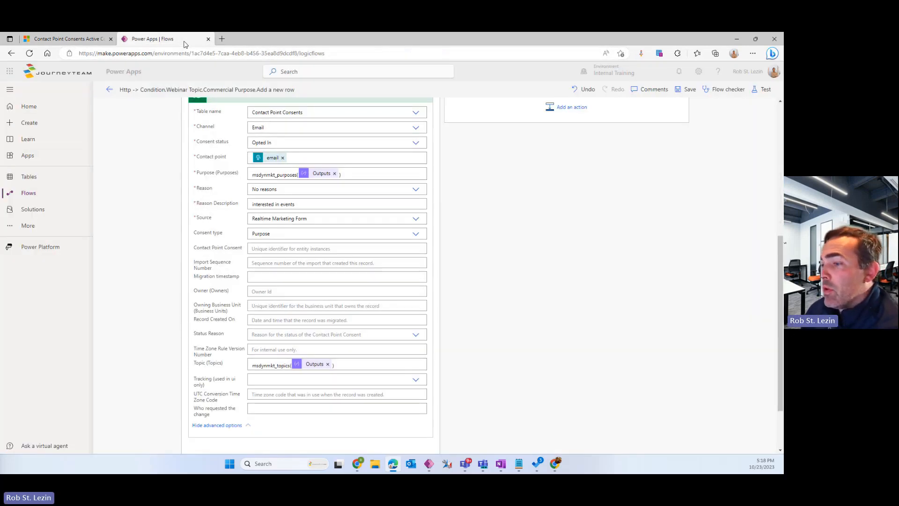
scroll(411, 285, "up", 5)
scroll(412, 285, "up", 3)
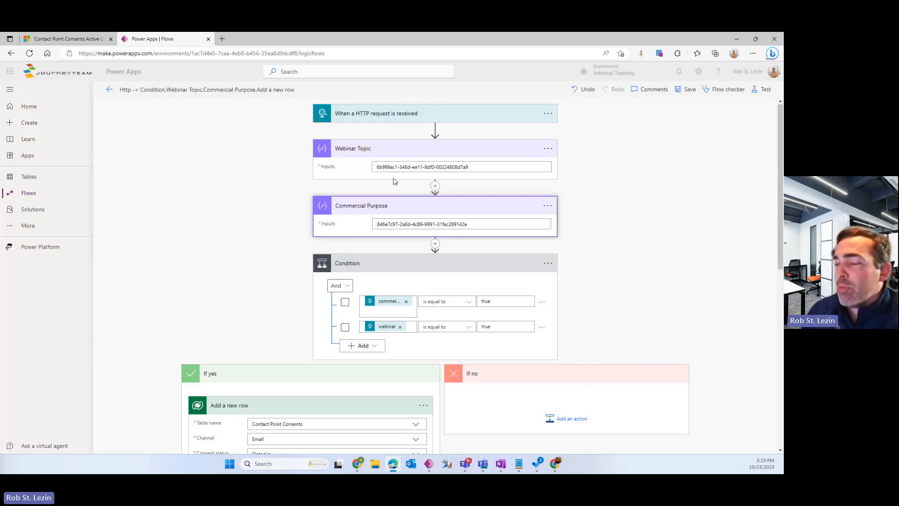
mouse_move(433, 131)
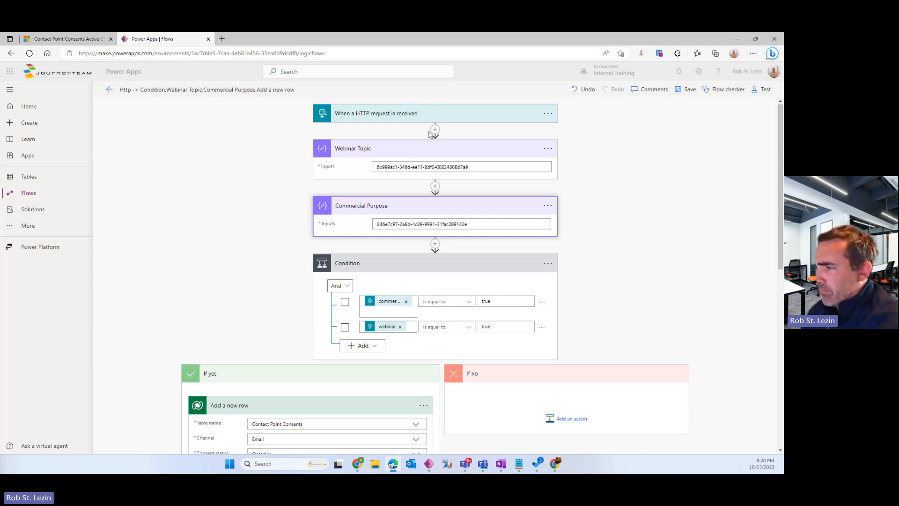
scroll(458, 259, "down", 1)
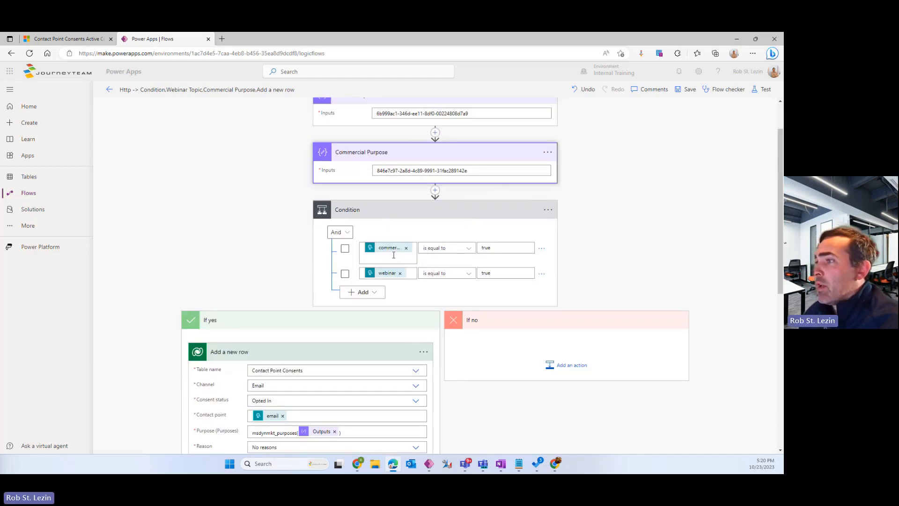
scroll(441, 332, "up", 1)
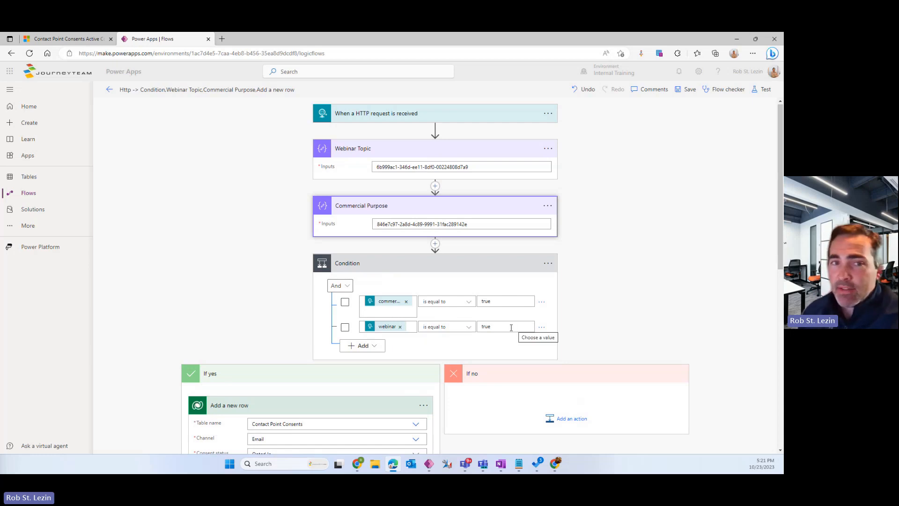
scroll(513, 326, "down", 3)
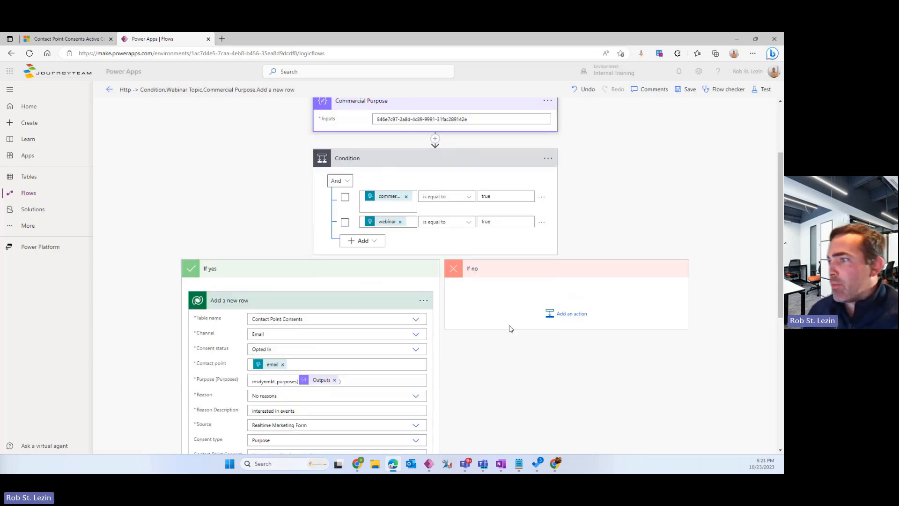
scroll(517, 326, "down", 3)
scroll(516, 326, "down", 1)
scroll(515, 325, "down", 1)
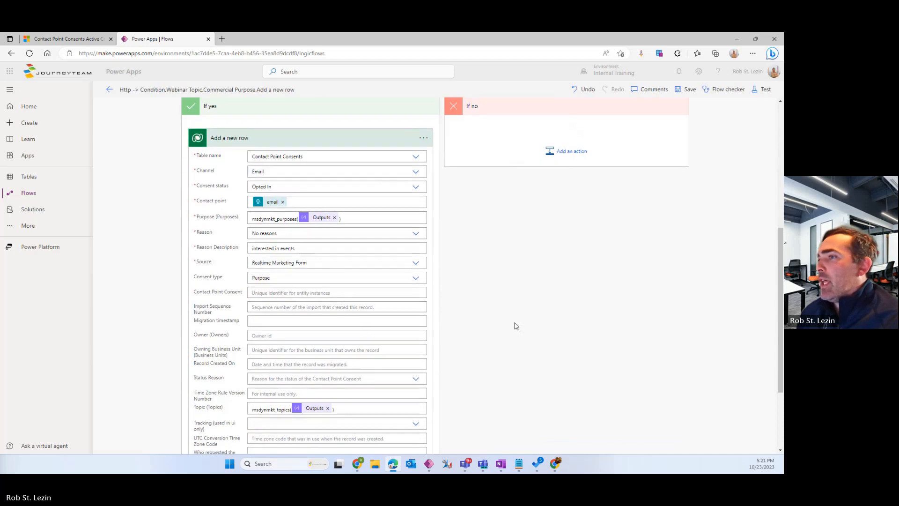
scroll(515, 326, "down", 1)
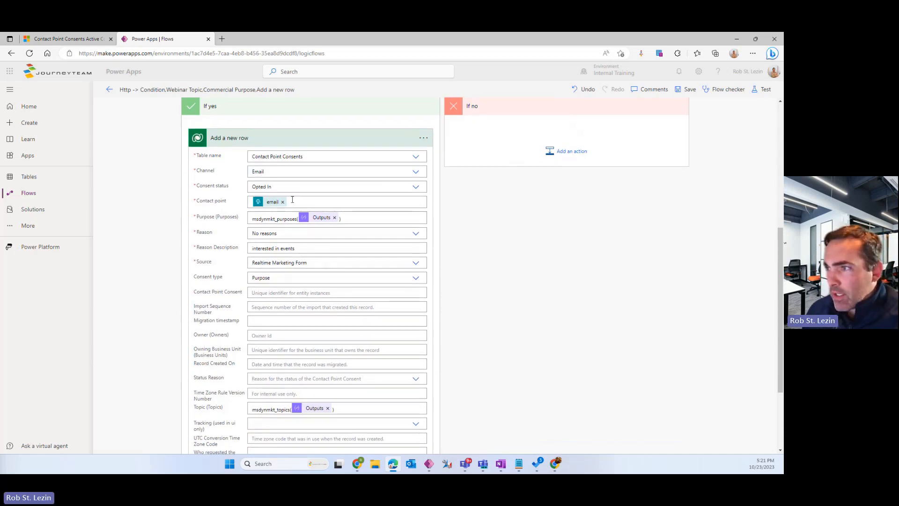
left_click(90, 41)
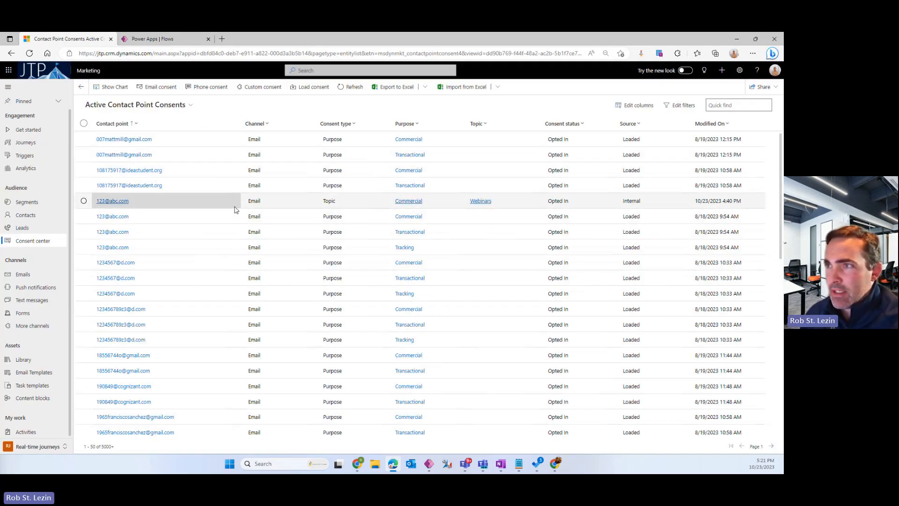
left_click(154, 38)
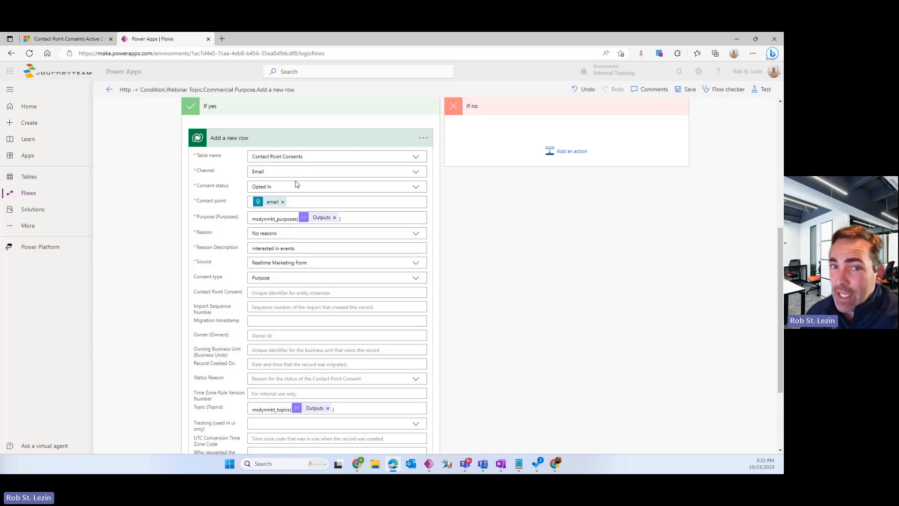
left_click(415, 187)
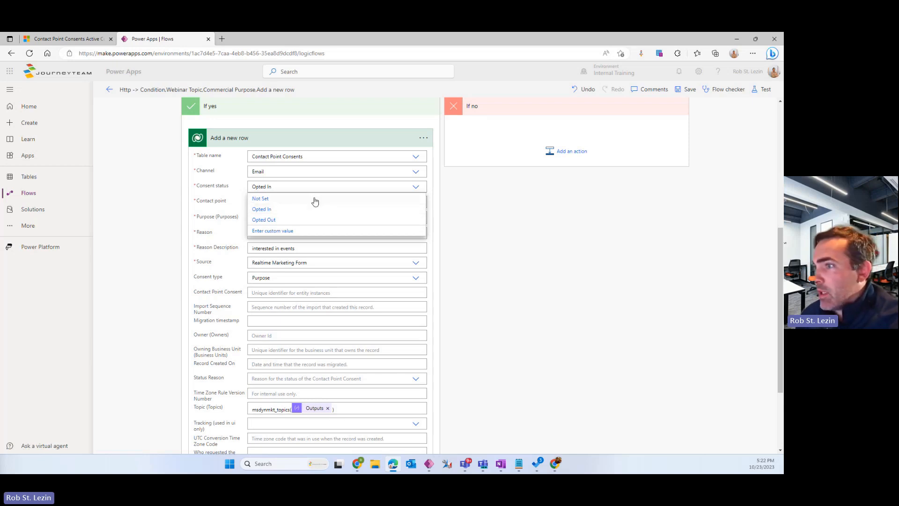
left_click(298, 209)
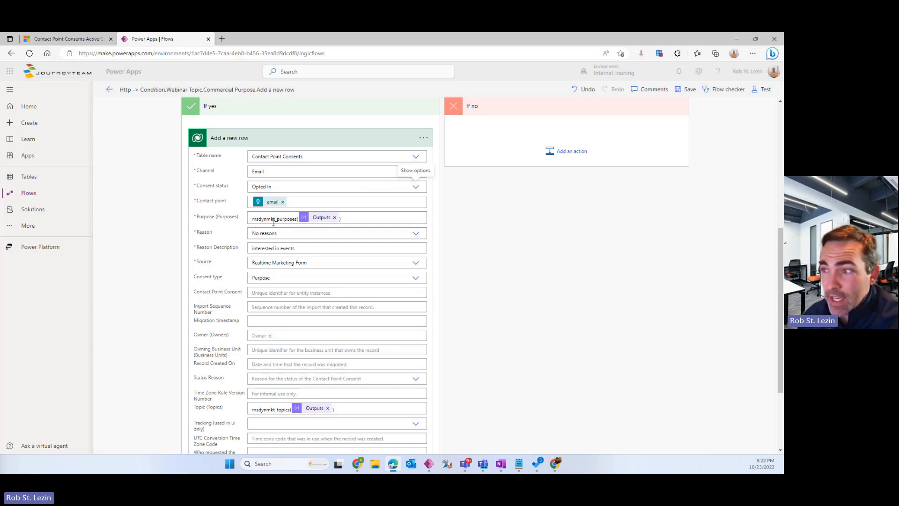
left_click_drag(251, 219, 297, 219)
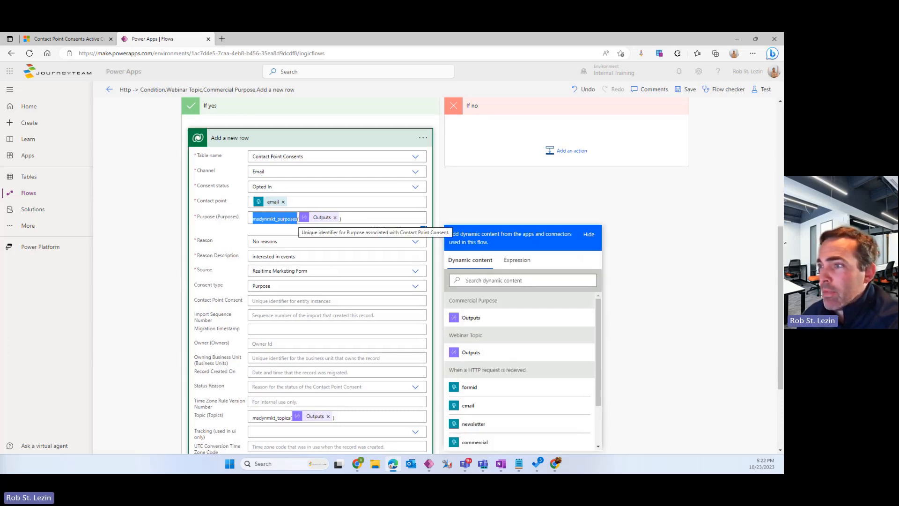
From the Contact Point Consents list, reach the Commercial purpose record via the Webinars consent row
left_click(67, 39)
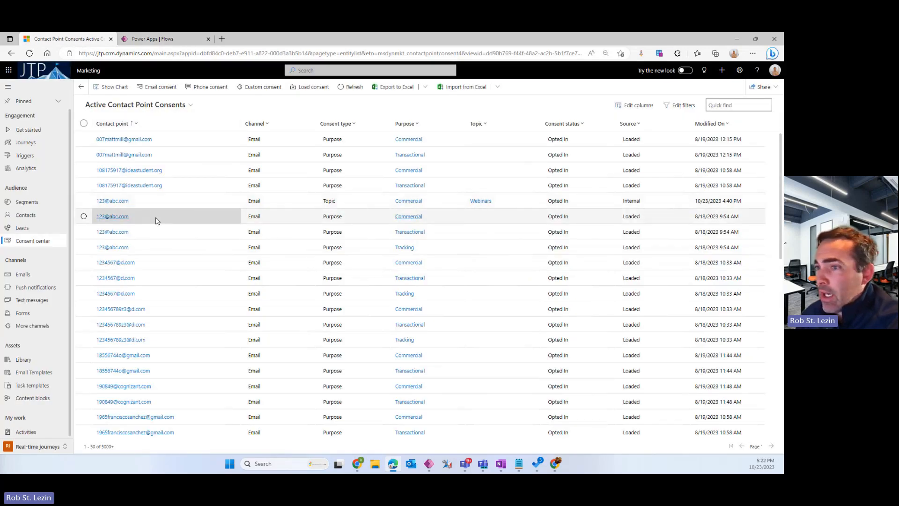
left_click(112, 200)
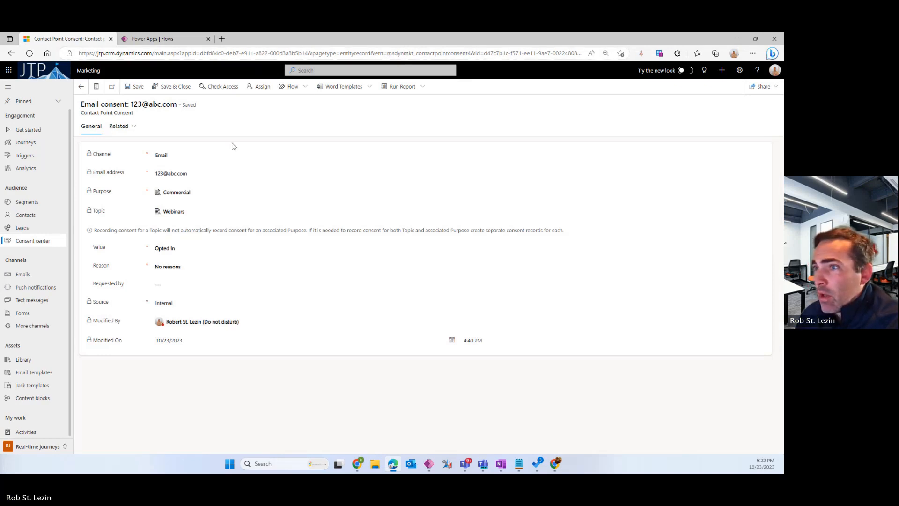
left_click(176, 192)
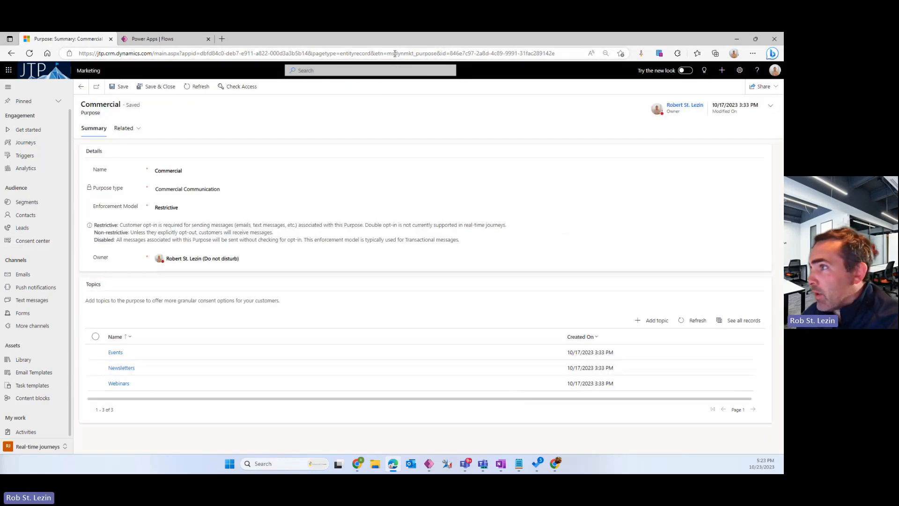
Select the Commercial purpose GUID in the address bar and return to the flow editor
left_click_drag(388, 53, 438, 54)
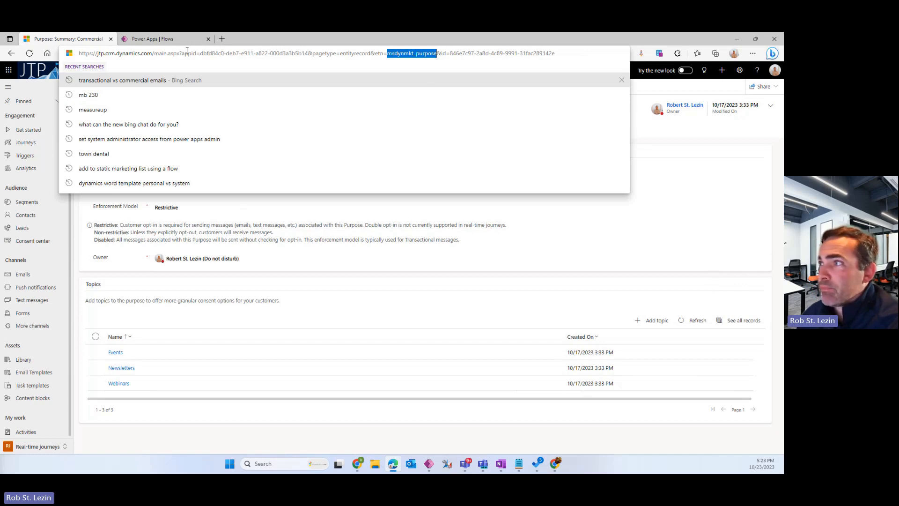
left_click(469, 53)
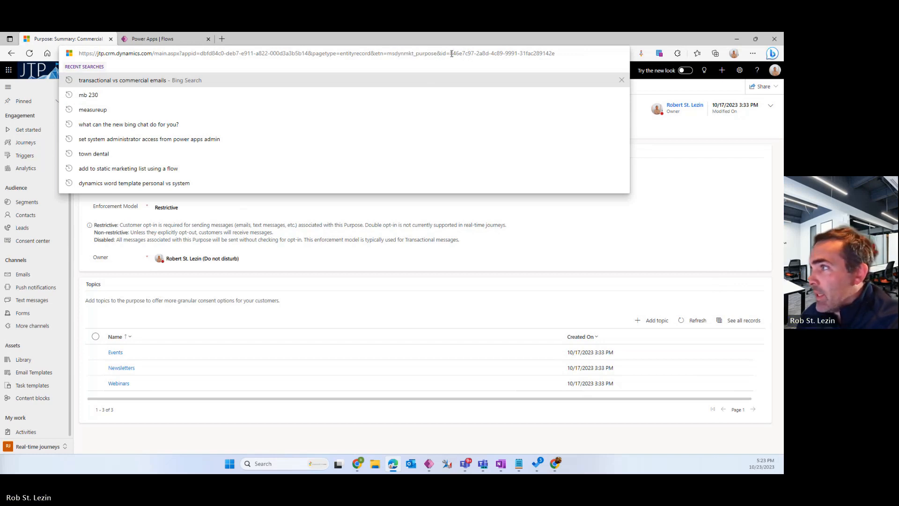
left_click_drag(449, 53, 557, 53)
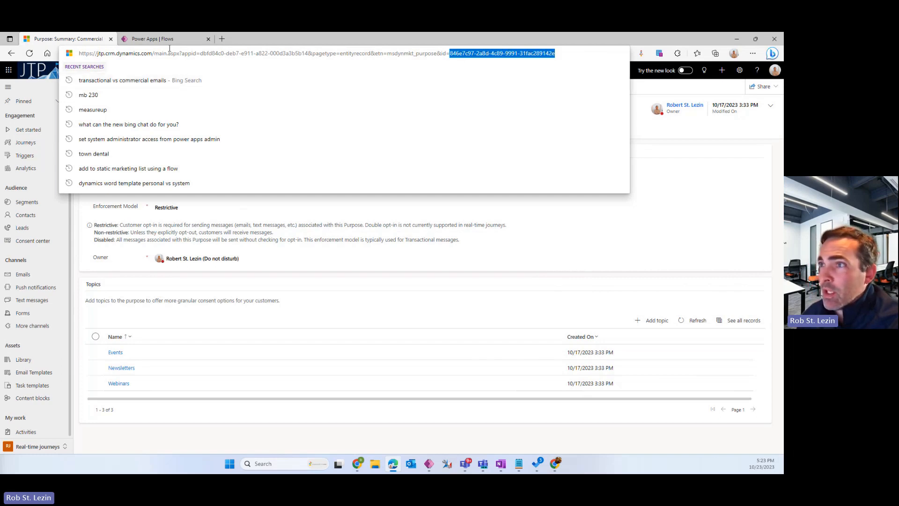
left_click(152, 39)
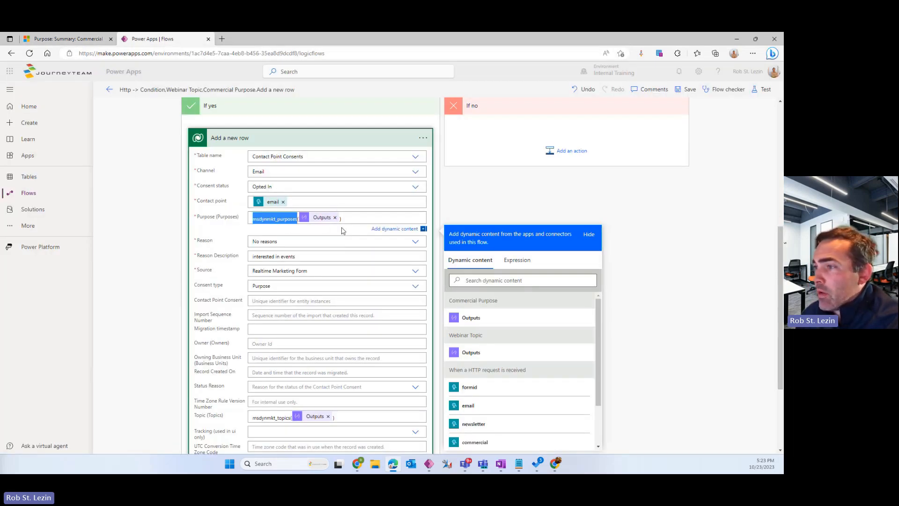
Review the Add a new row source options and keep Realtime Marketing Form as the consent source
left_click(296, 218)
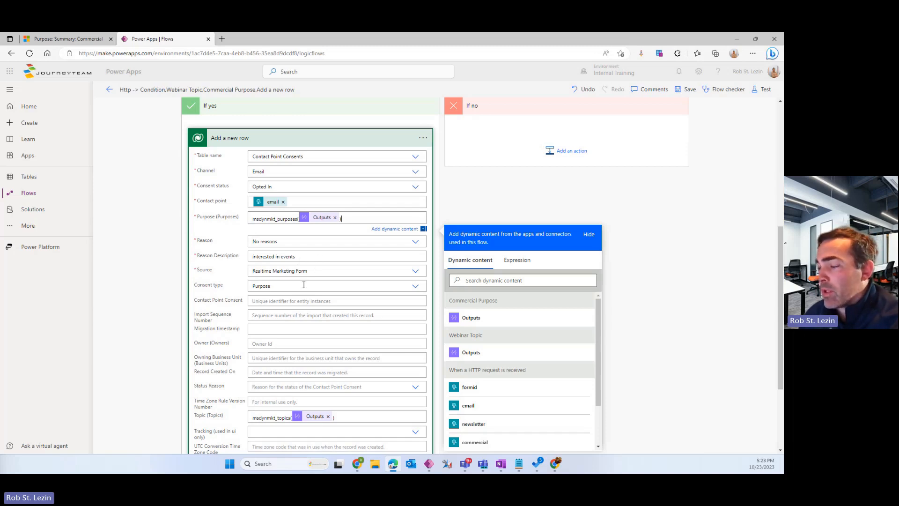
left_click(414, 271)
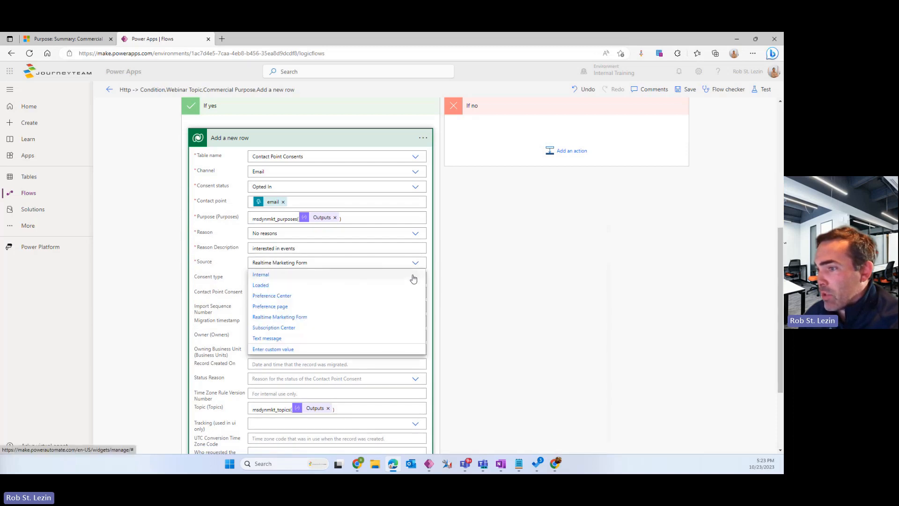
left_click(493, 276)
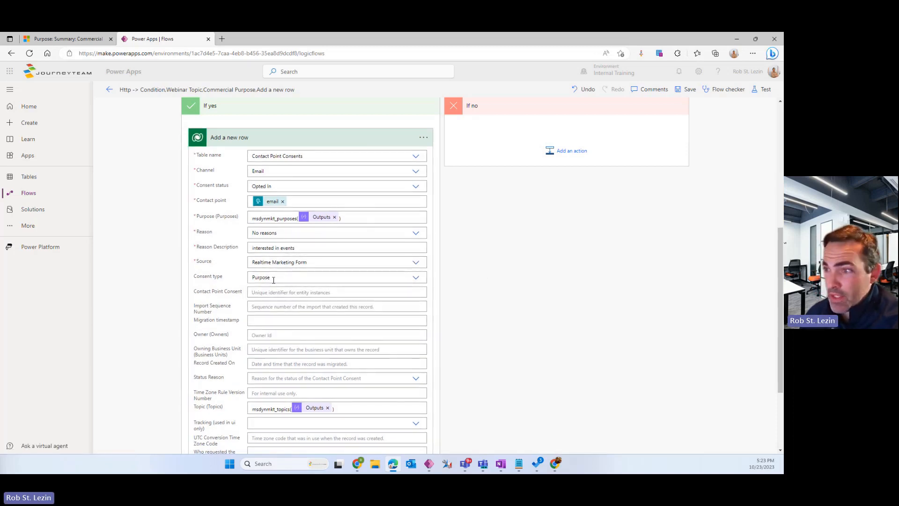
scroll(281, 292, "down", 1)
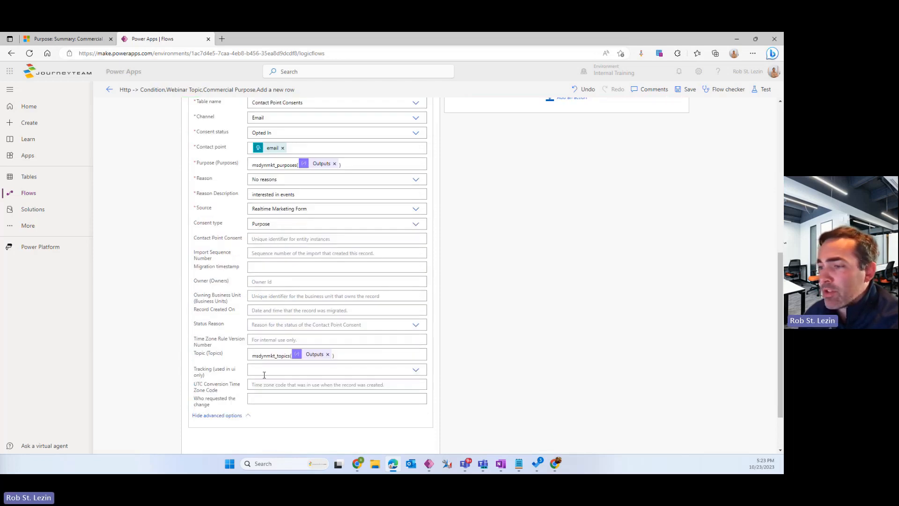
scroll(268, 358, "up", 1)
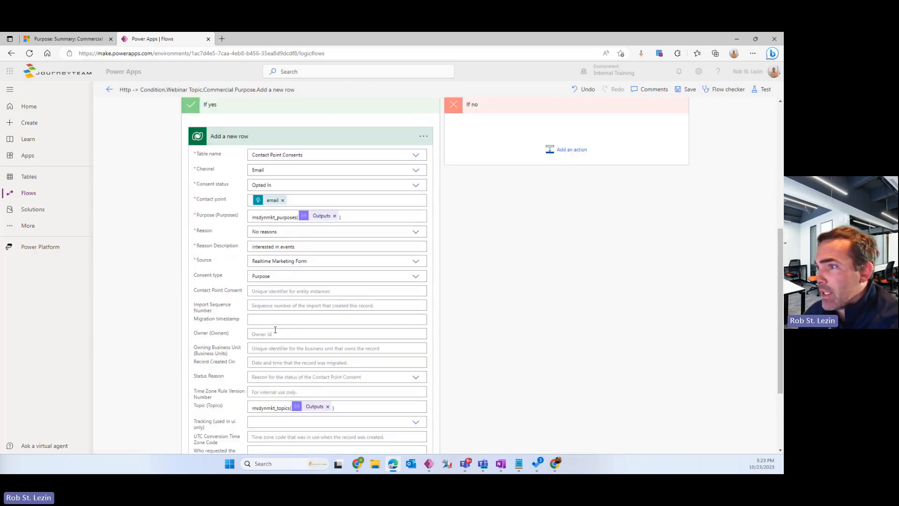
scroll(271, 228, "down", 2)
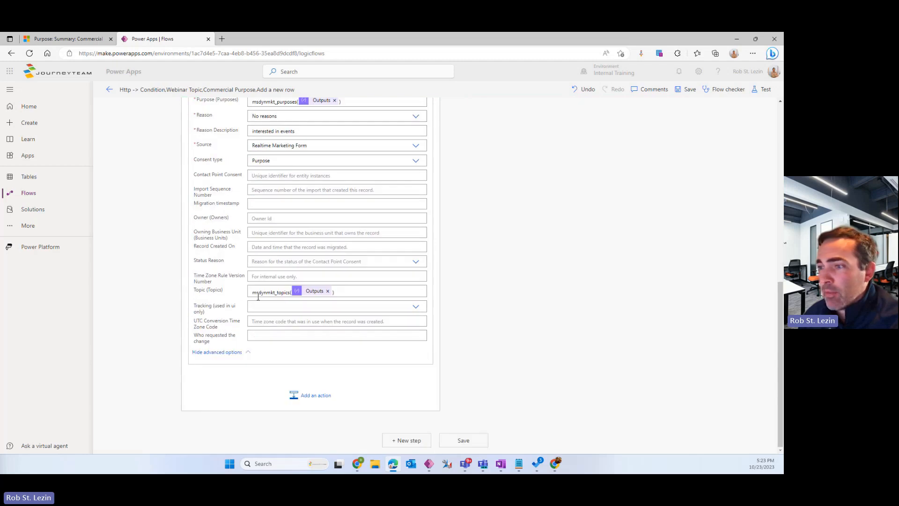
scroll(257, 295, "up", 1)
scroll(245, 295, "down", 1)
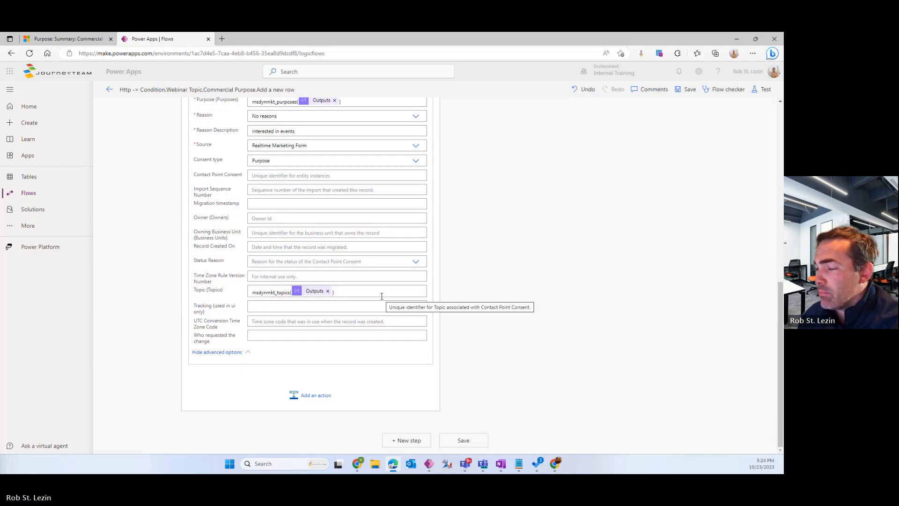
scroll(382, 295, "up", 3)
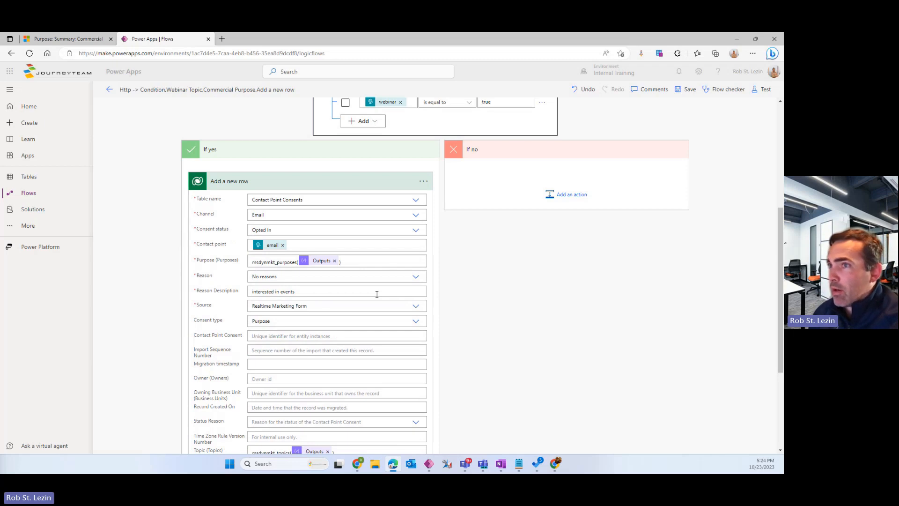
Switch back to the Commercial purpose record listing Events, Newsletters and Webinars topics
left_click(68, 38)
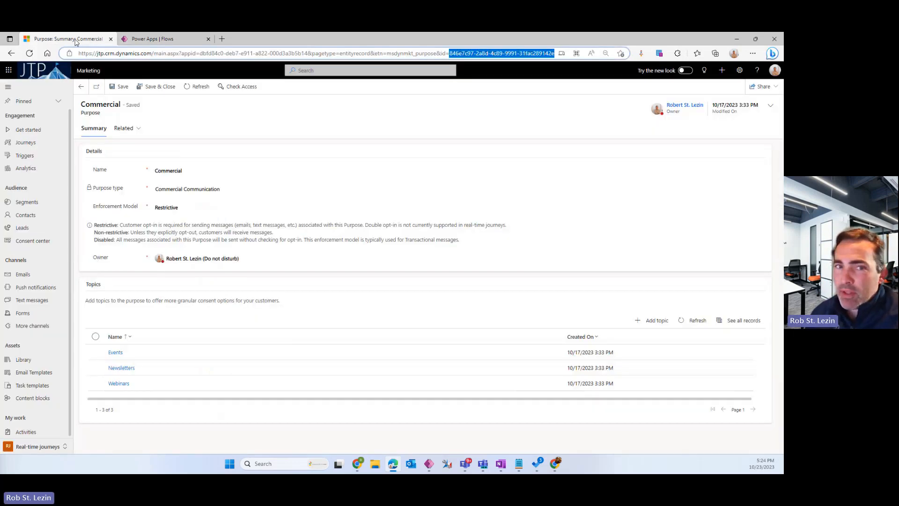